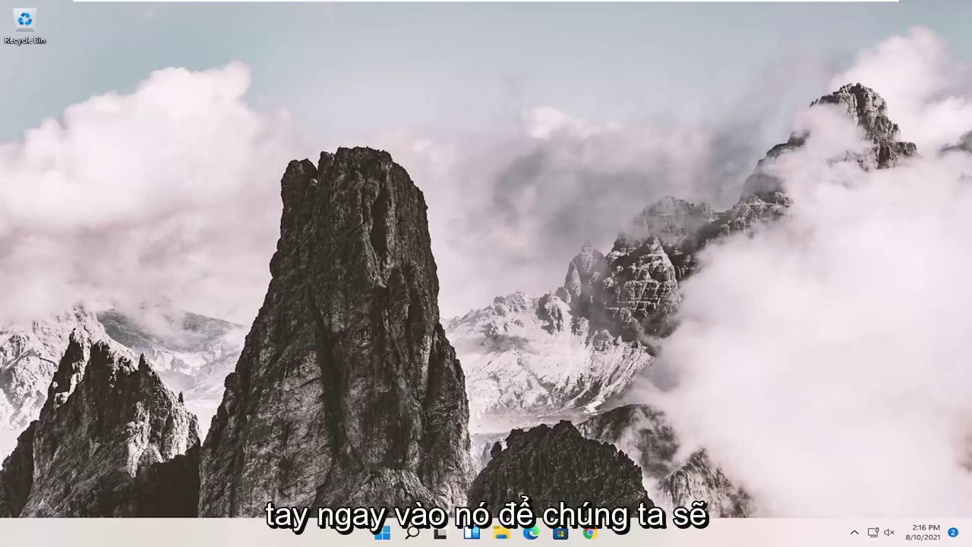
- Search for regedit and run Registry Editor as administrator, approving the UAC prompt
click(413, 532)
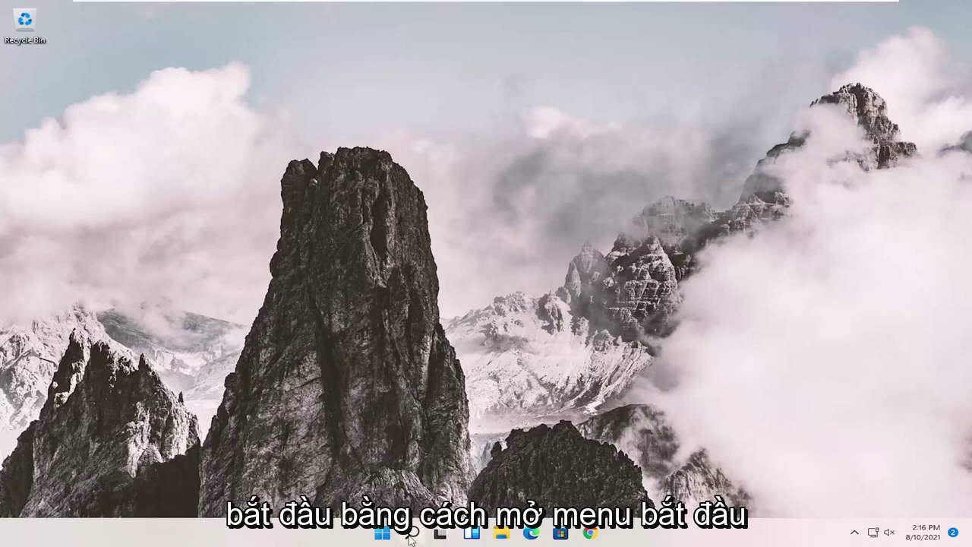
text(reg)
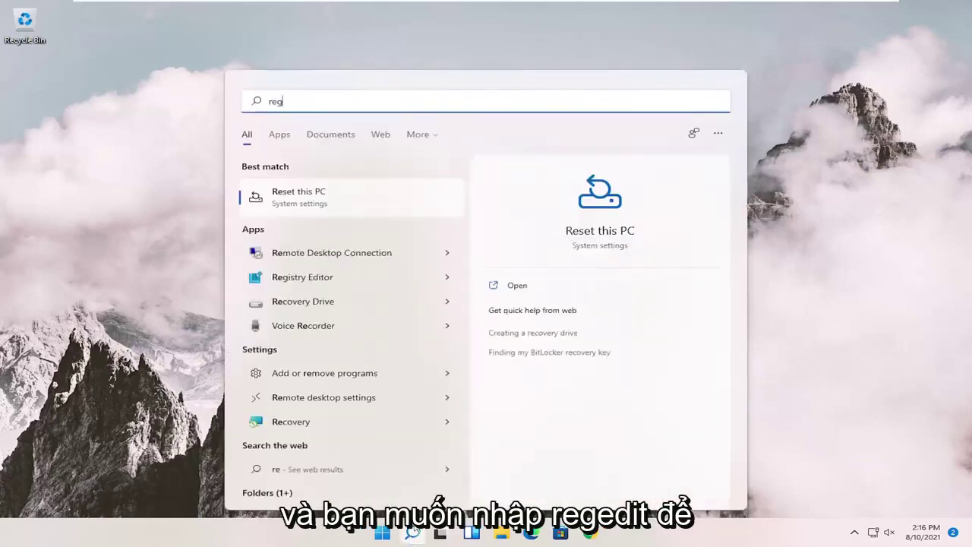
text(edit)
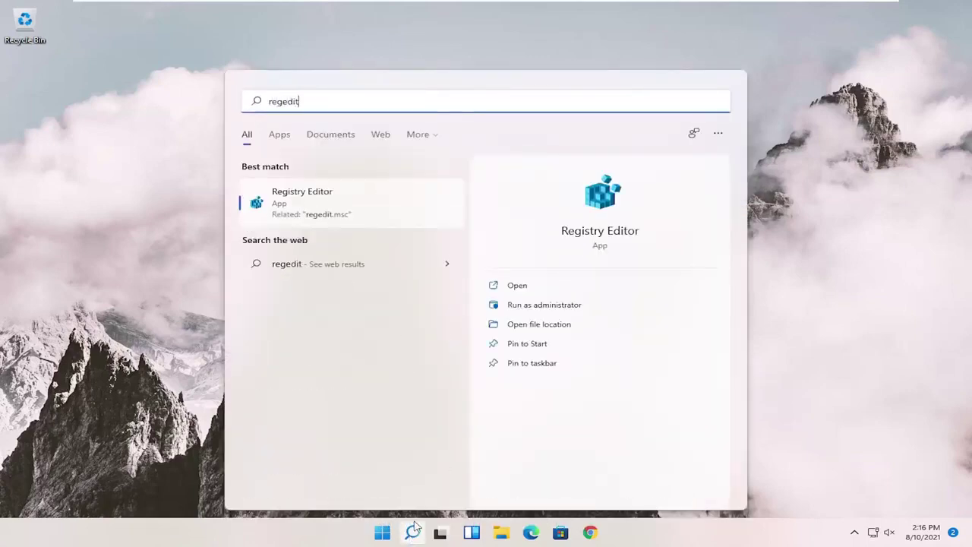
right_click(312, 201)
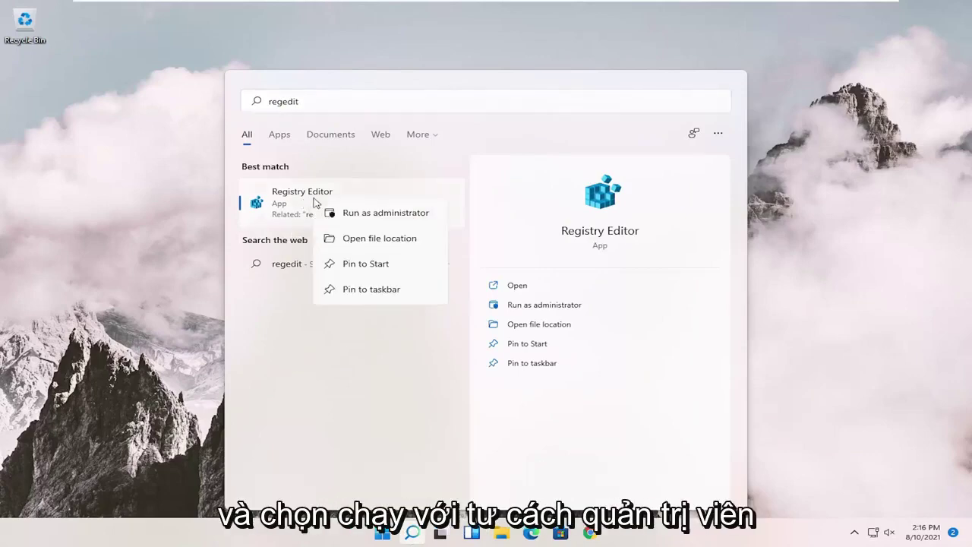
click(346, 215)
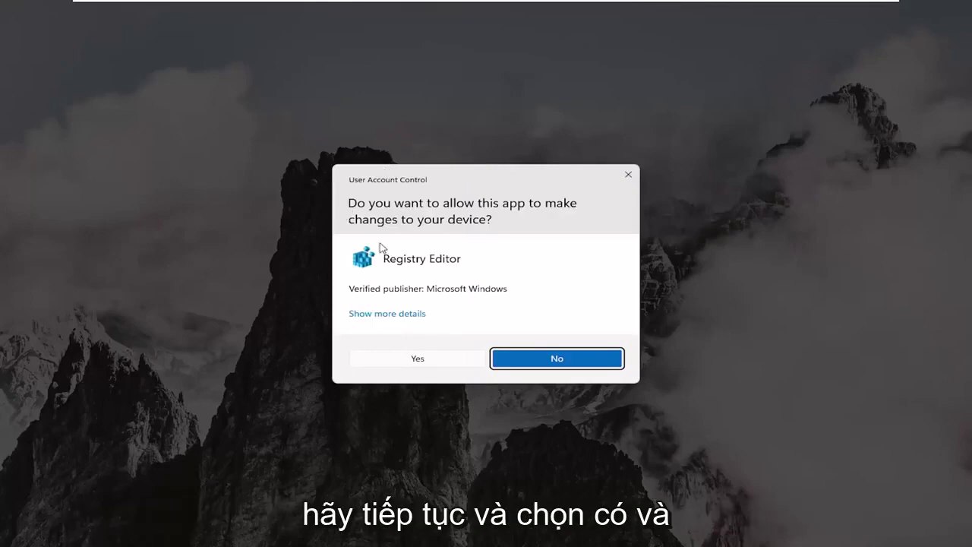
click(388, 362)
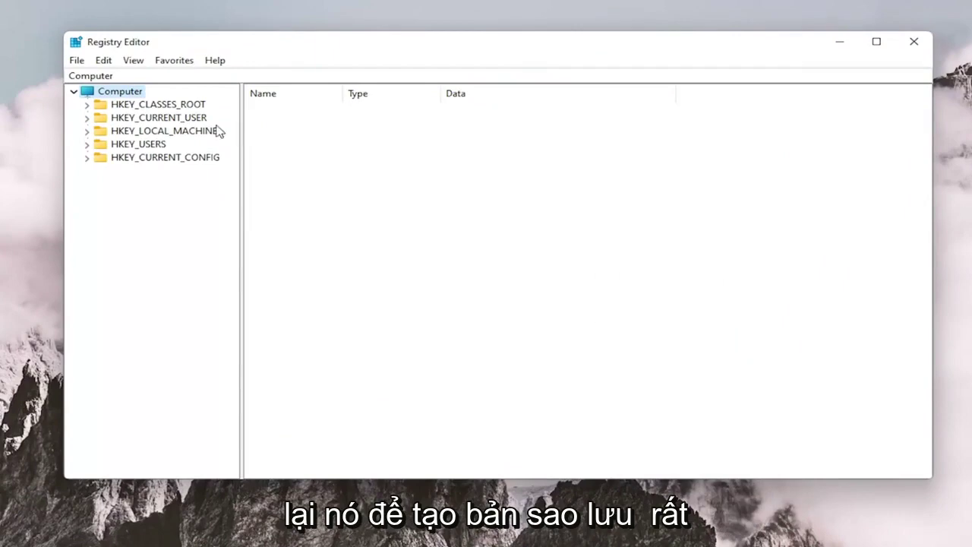
click(78, 61)
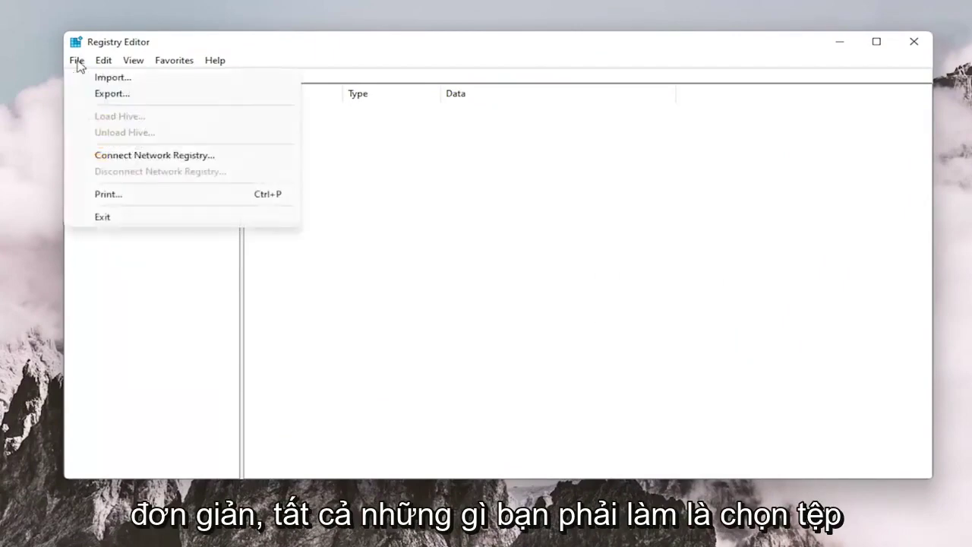
click(103, 94)
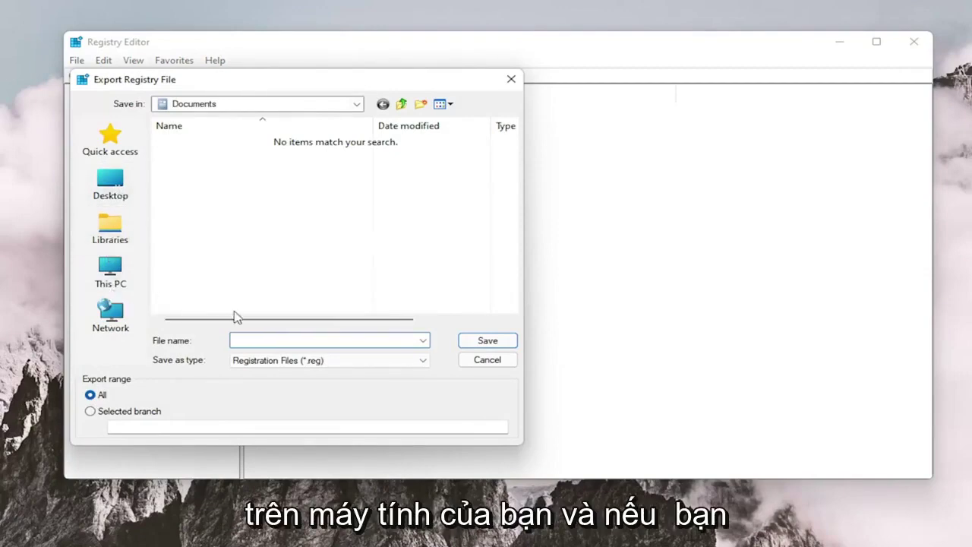
click(474, 365)
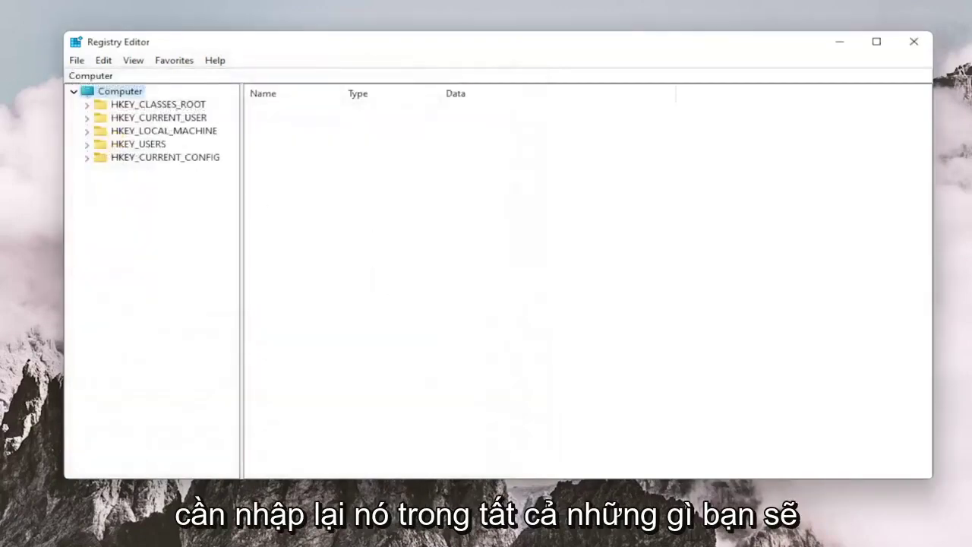
click(71, 76)
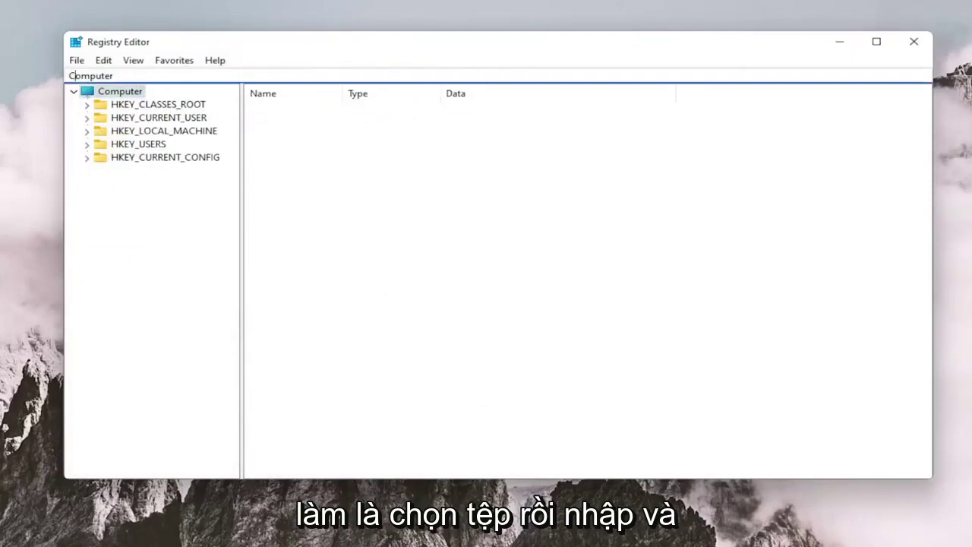
click(76, 60)
click(98, 76)
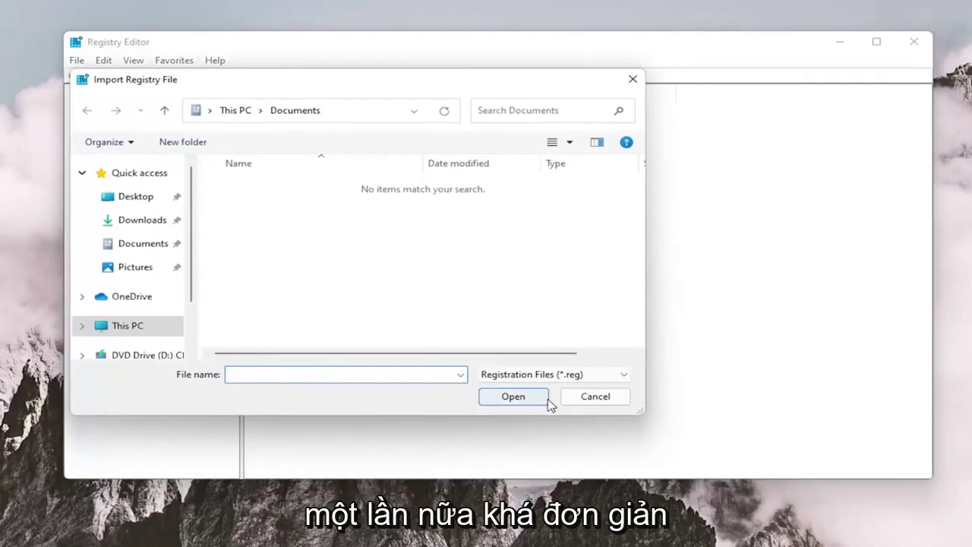
click(590, 396)
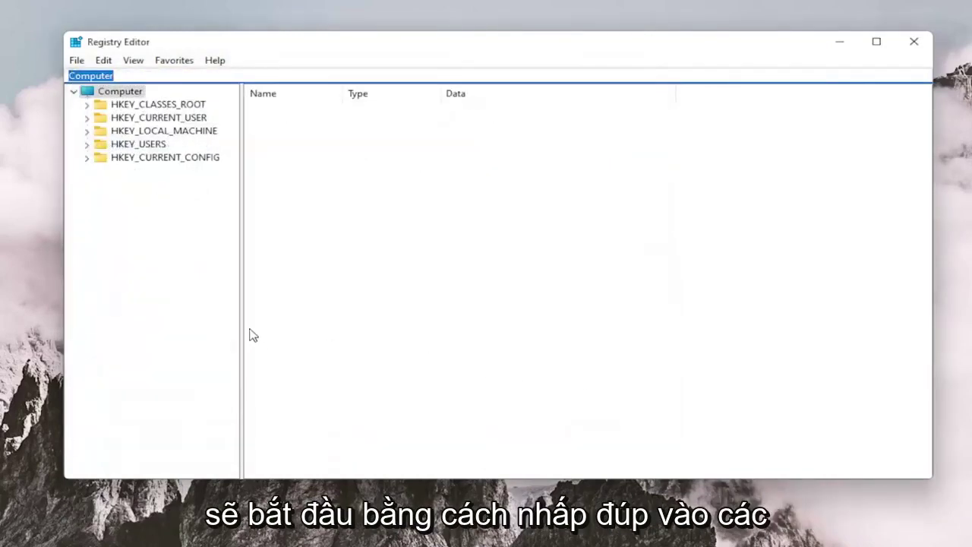
- Expand HKEY_CLASSES_ROOT and jump to the Msi.Package key by typing msi
double_click(156, 106)
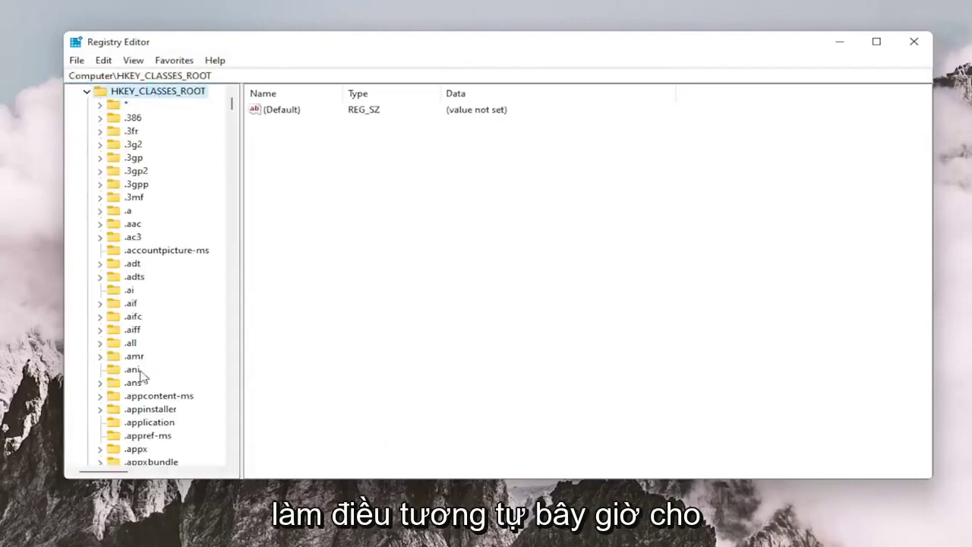
scroll(142, 376, down, 8)
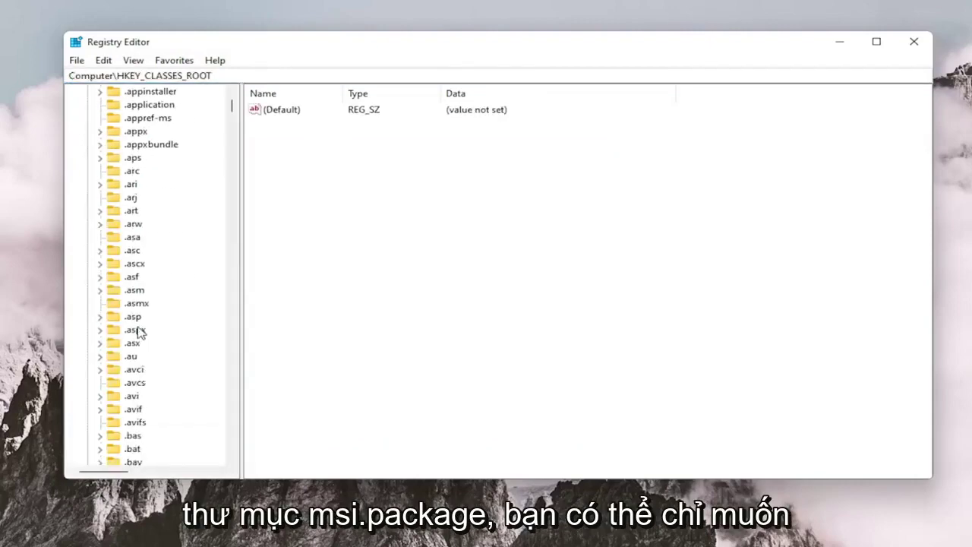
scroll(139, 332, down, 9)
click(146, 211)
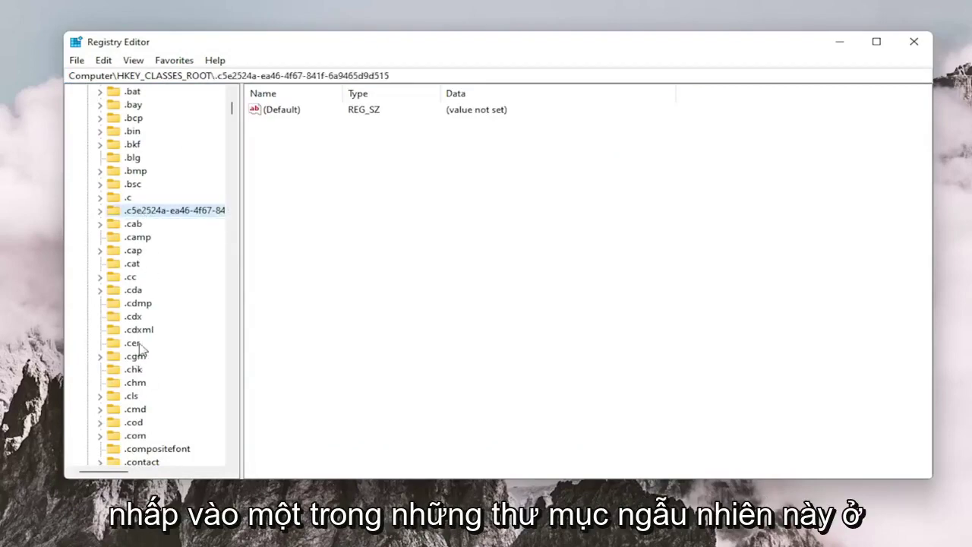
text(m)
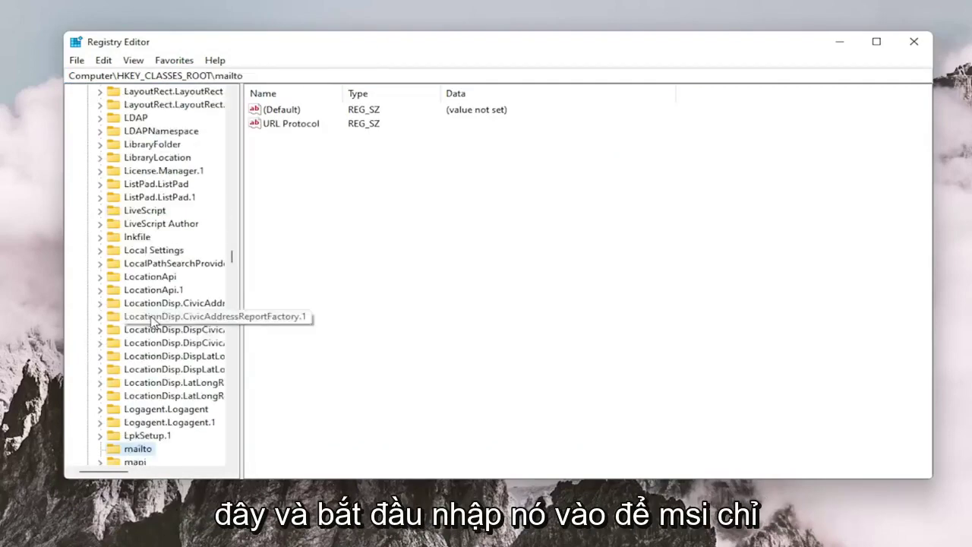
text(si.Package)
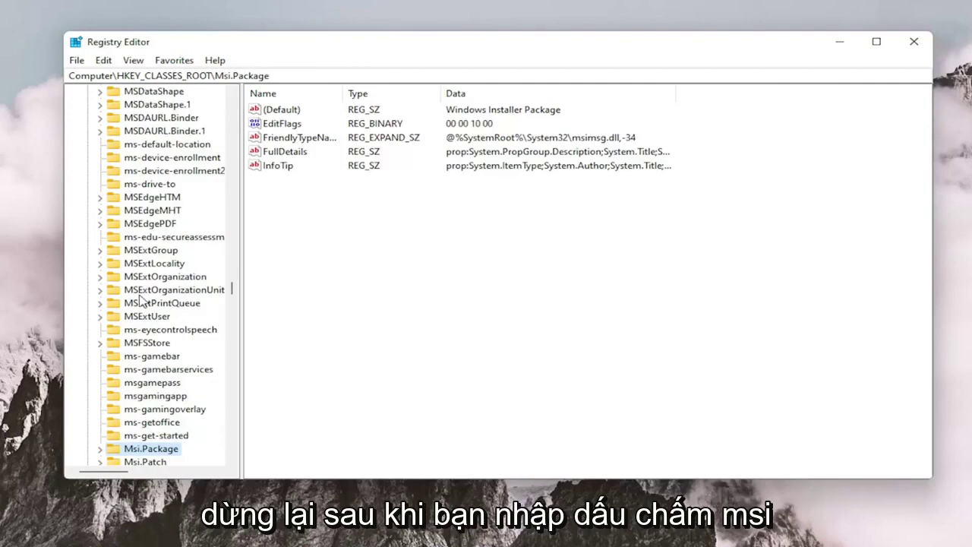
scroll(138, 380, down, 1)
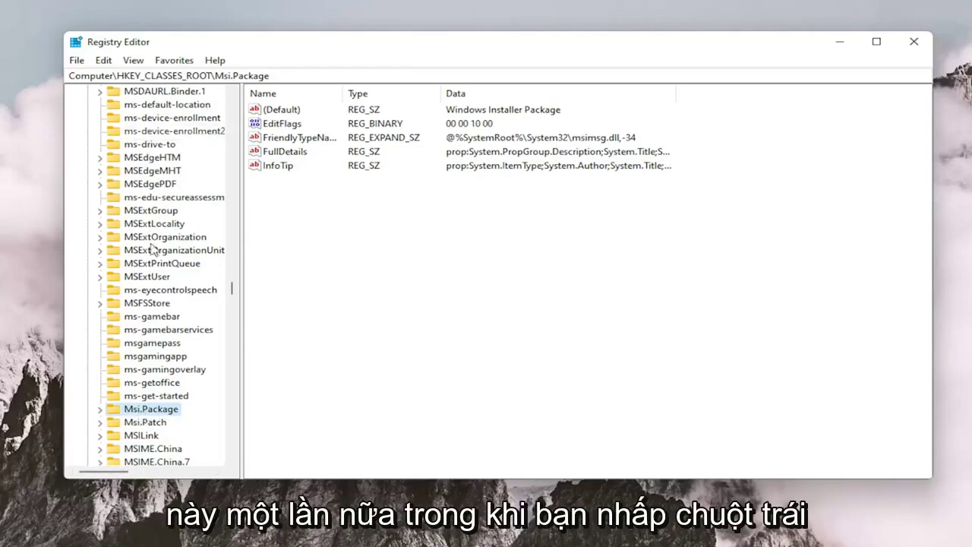
scroll(159, 127, up, 4)
scroll(160, 387, down, 4)
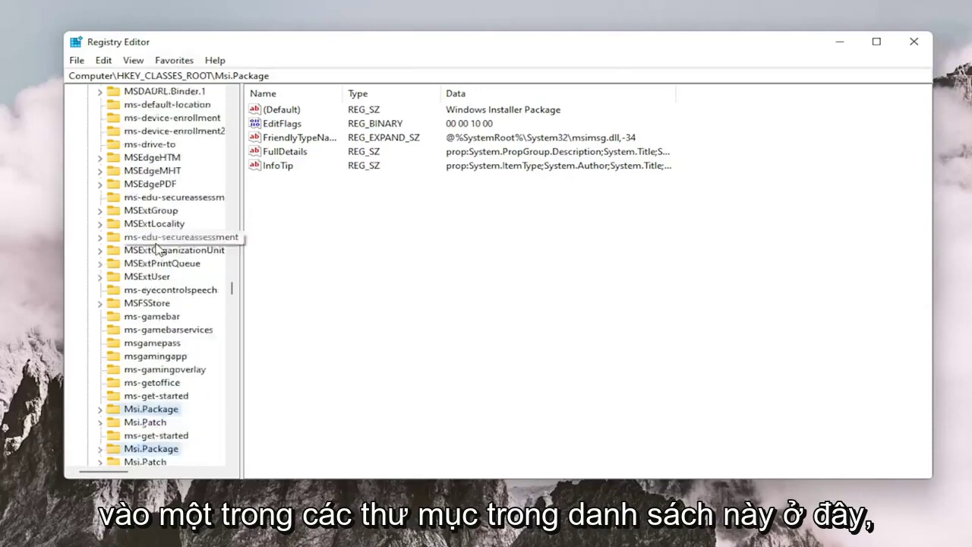
scroll(156, 254, down, 7)
scroll(155, 250, up, 3)
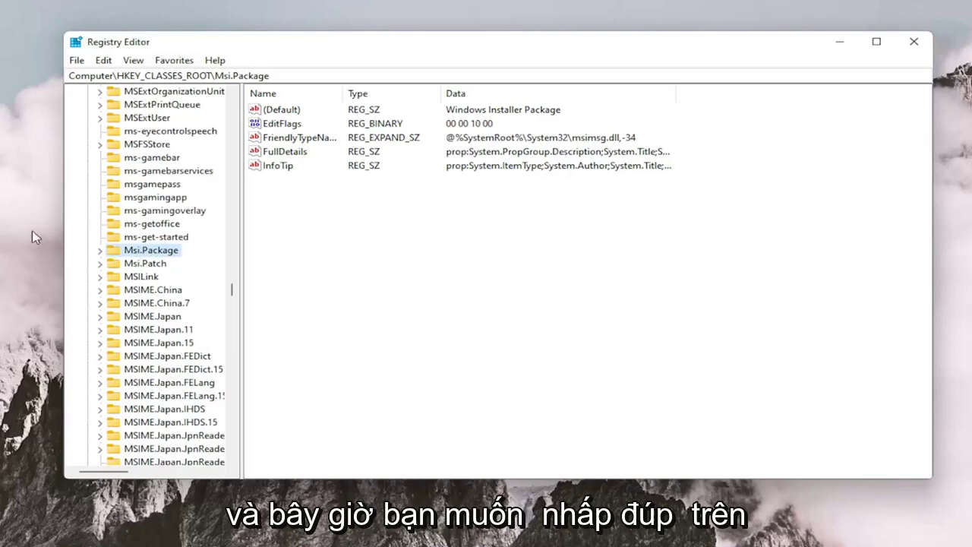
- Expand Msi.Package\shell and create a new key named runas under it
double_click(142, 254)
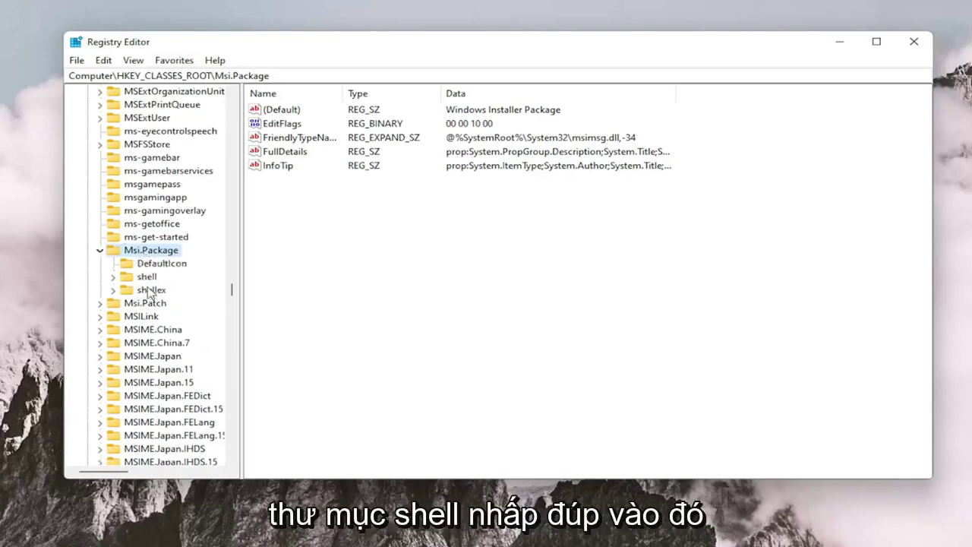
double_click(147, 277)
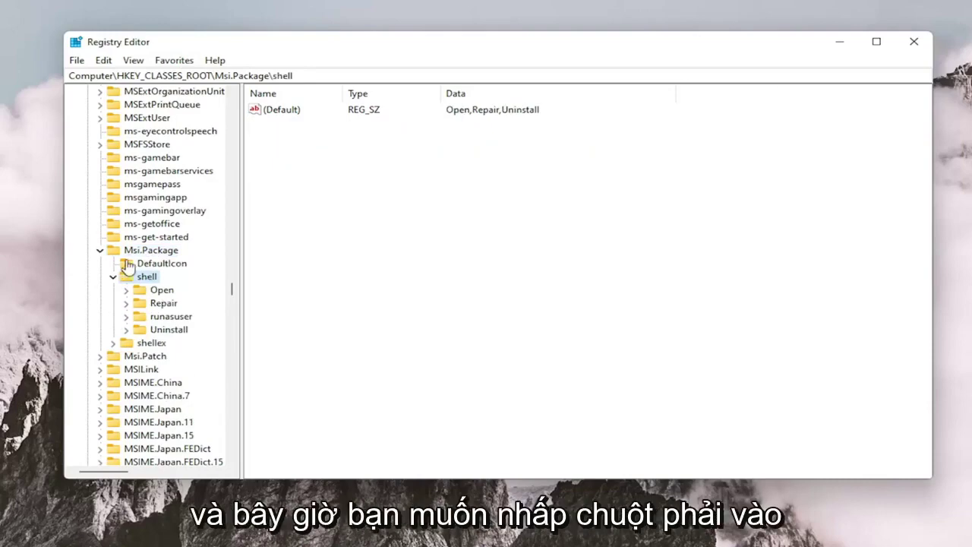
right_click(149, 279)
mouse_move(184, 303)
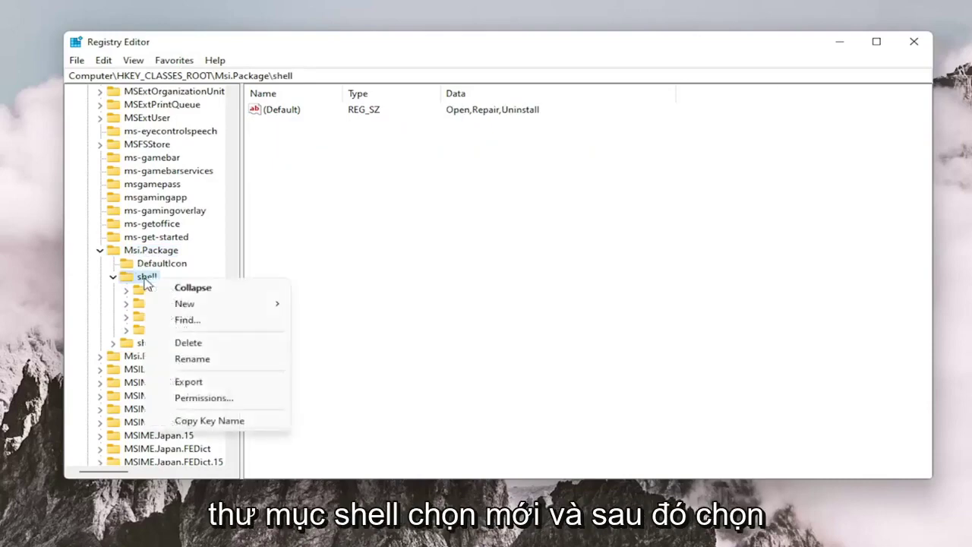
click(353, 306)
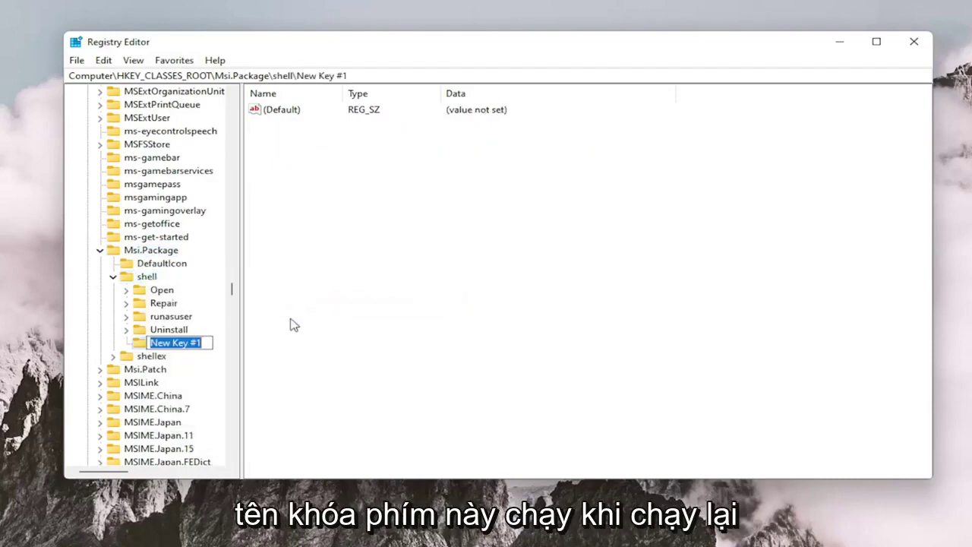
text(runa)
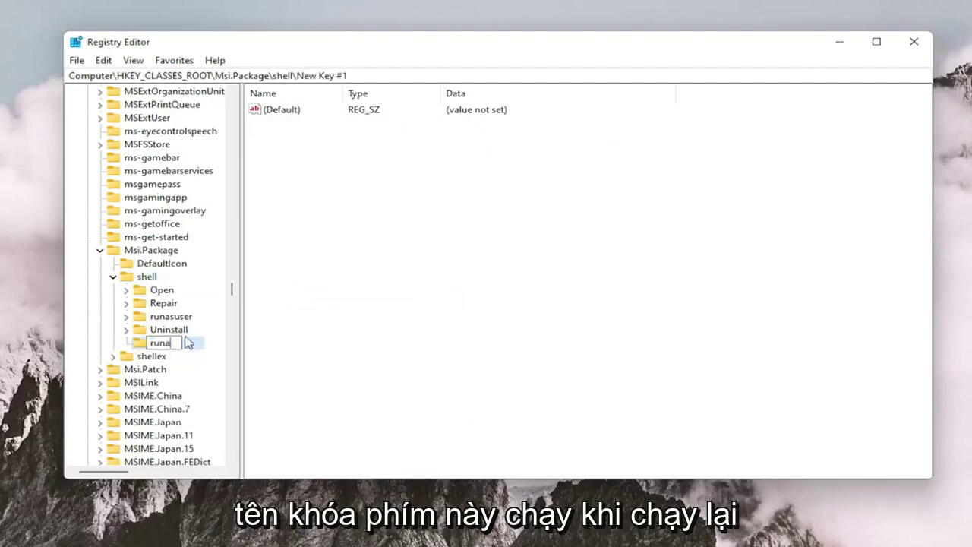
text(s)
key(Return)
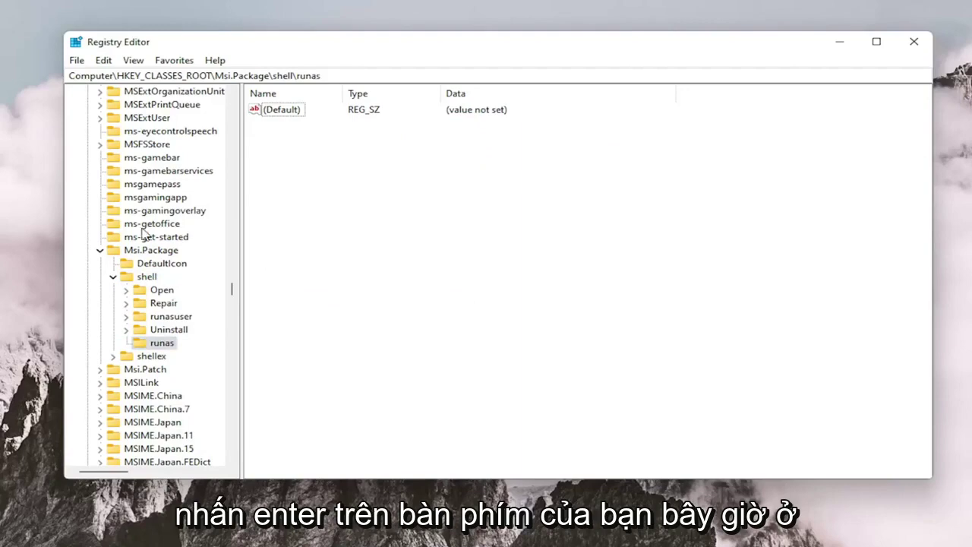
- Set the runas key's (Default) value data to 'install as &administrator'
click(278, 111)
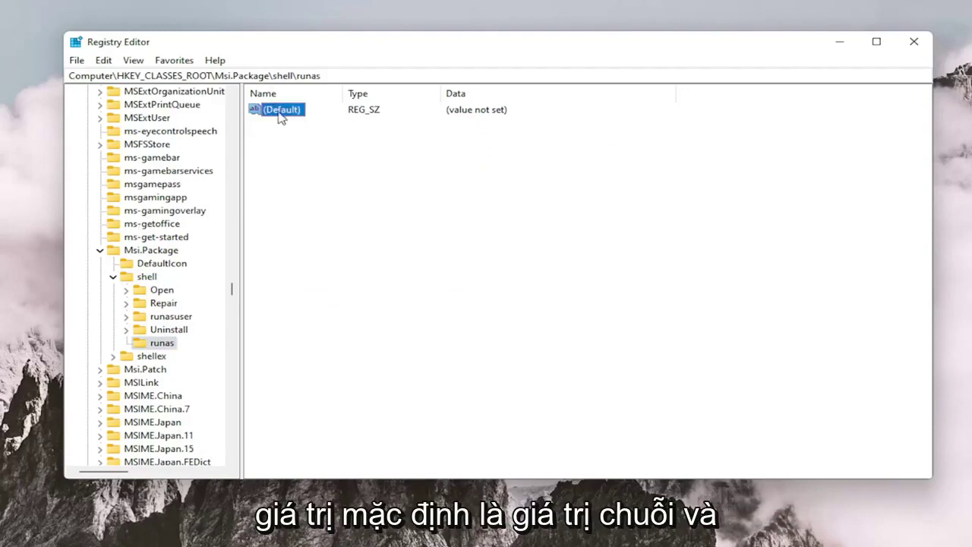
double_click(289, 111)
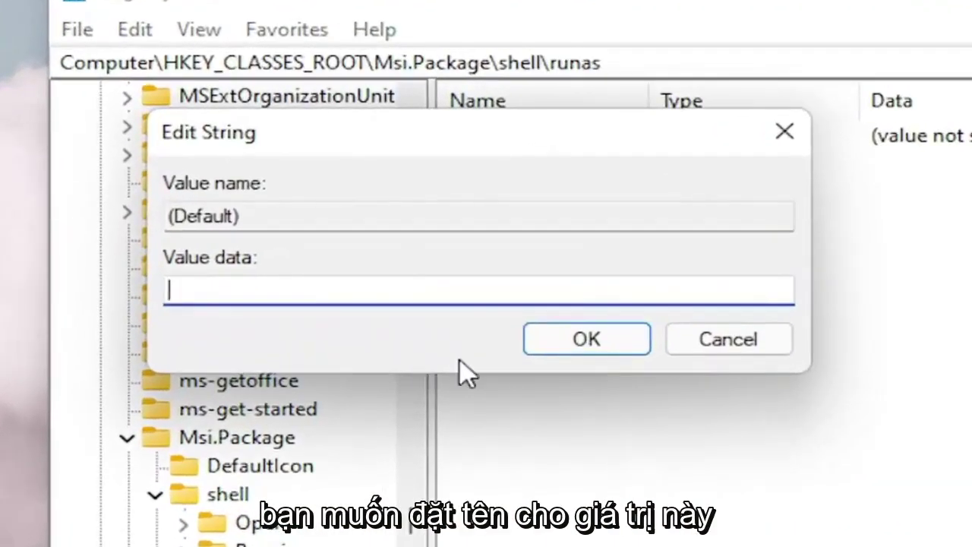
text(inst)
text(all as )
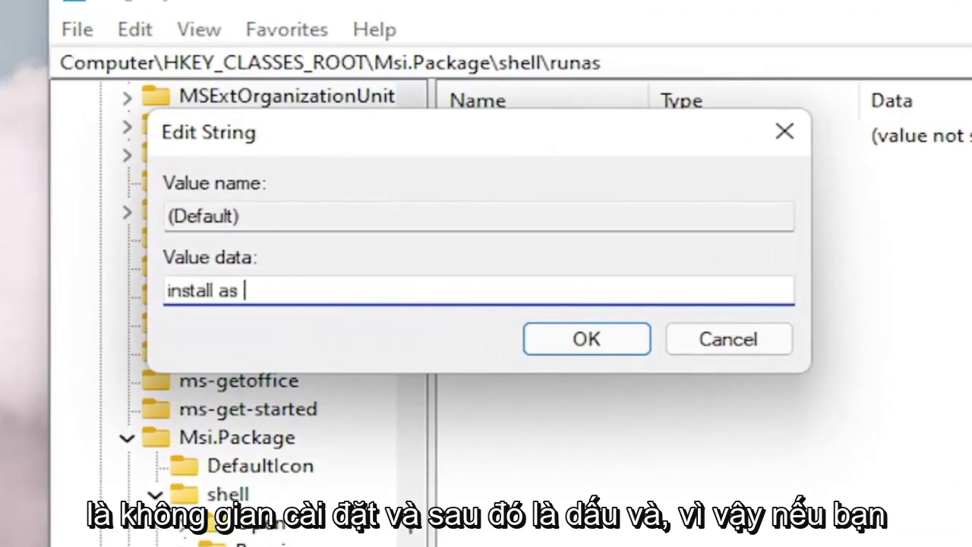
text(&)
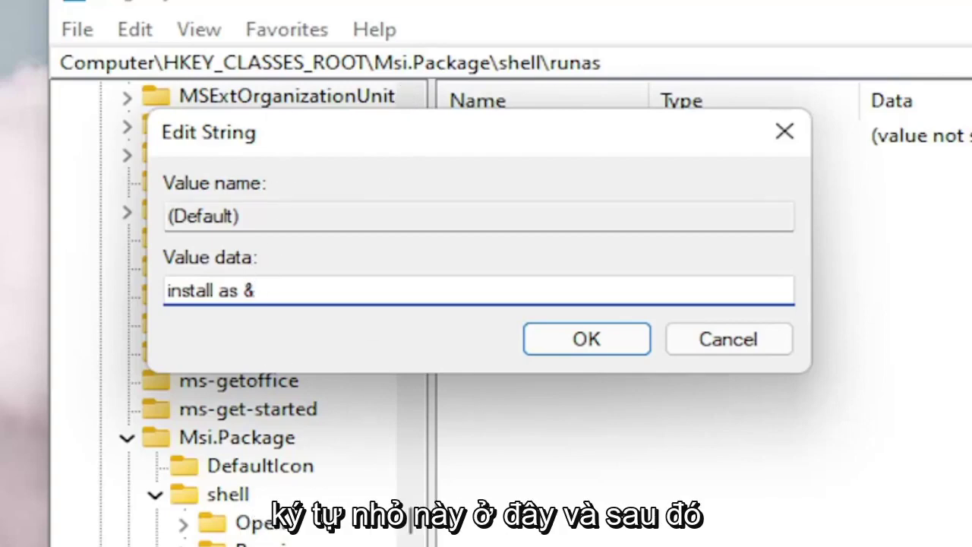
text(admini)
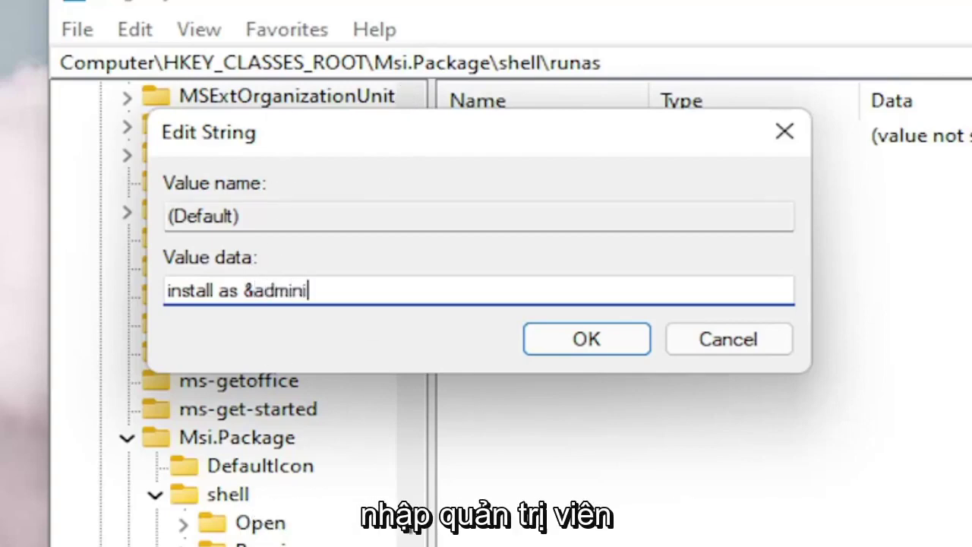
text(strator)
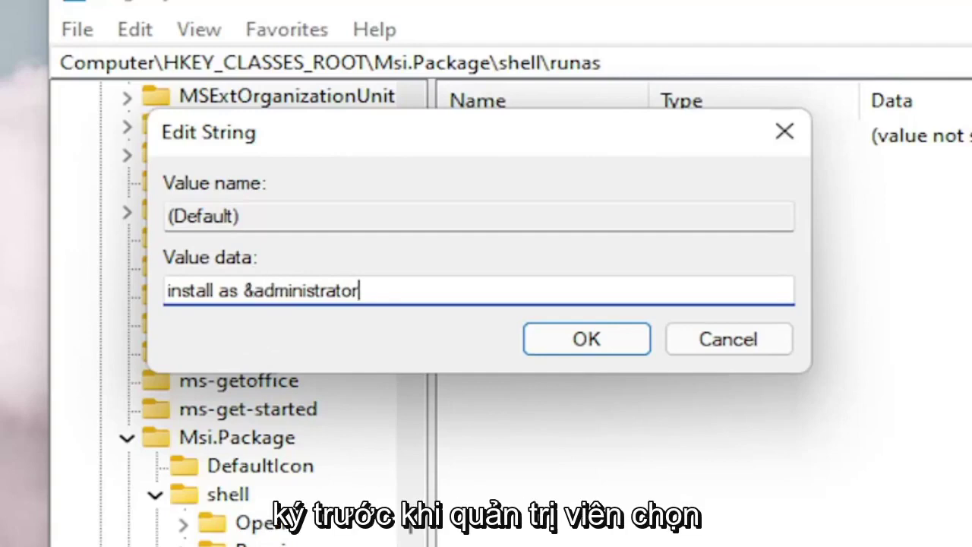
click(578, 345)
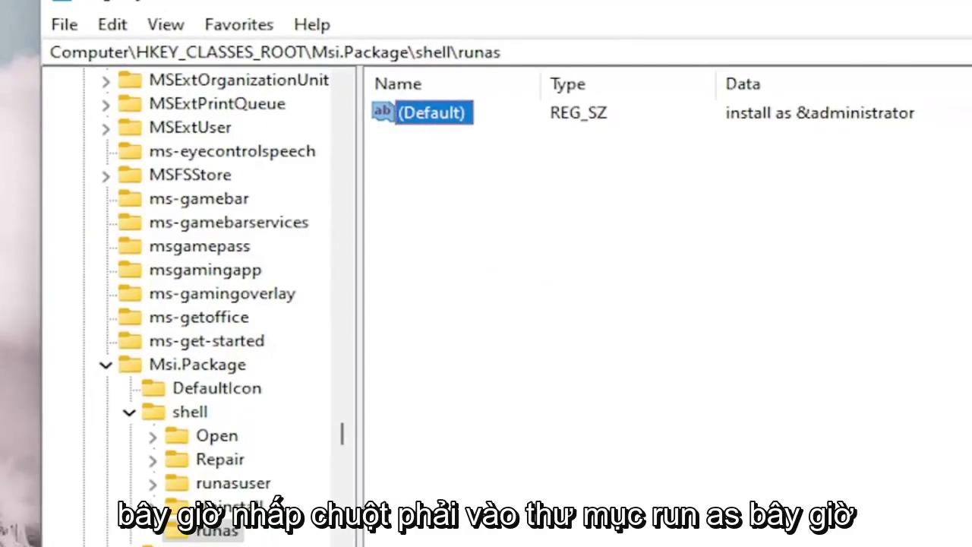
- Create a new subkey named command inside the runas key
click(159, 408)
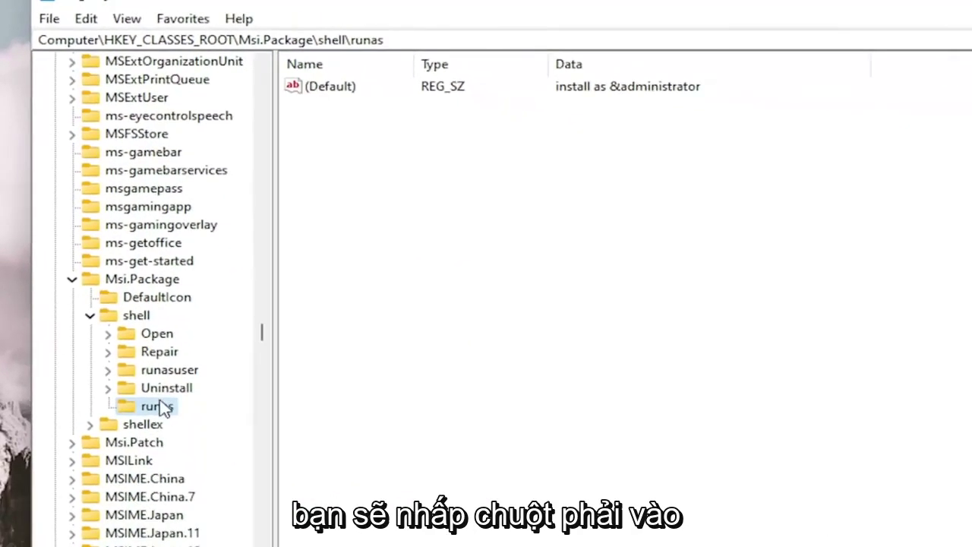
right_click(167, 417)
mouse_move(228, 445)
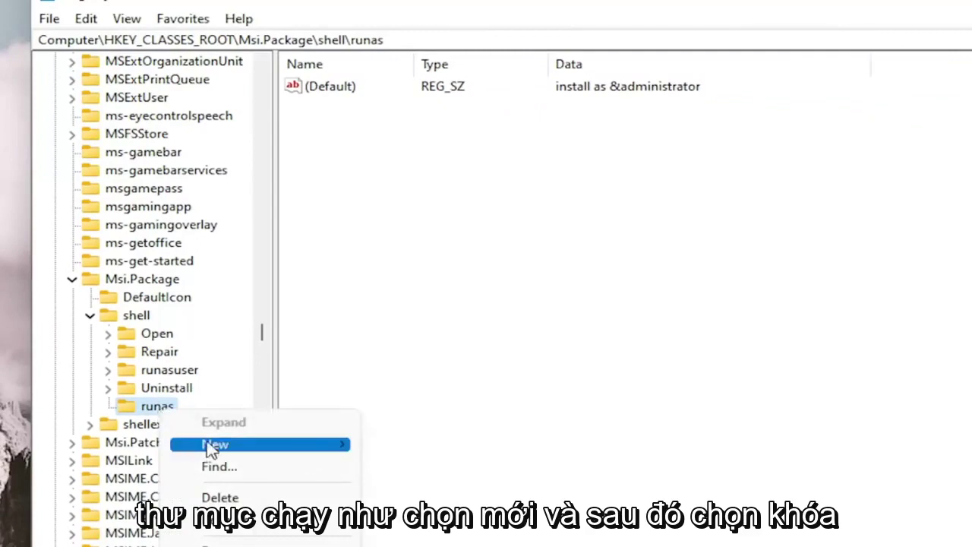
click(402, 444)
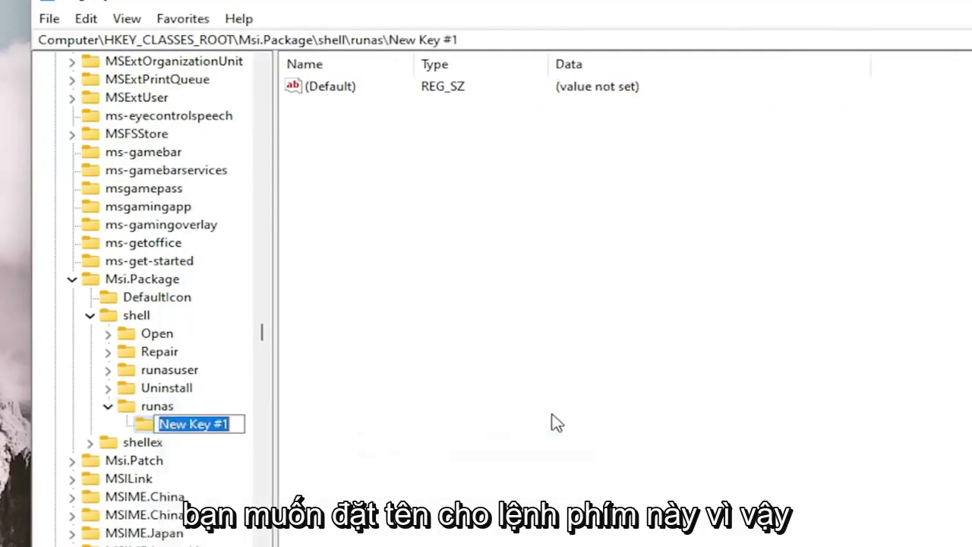
text(command)
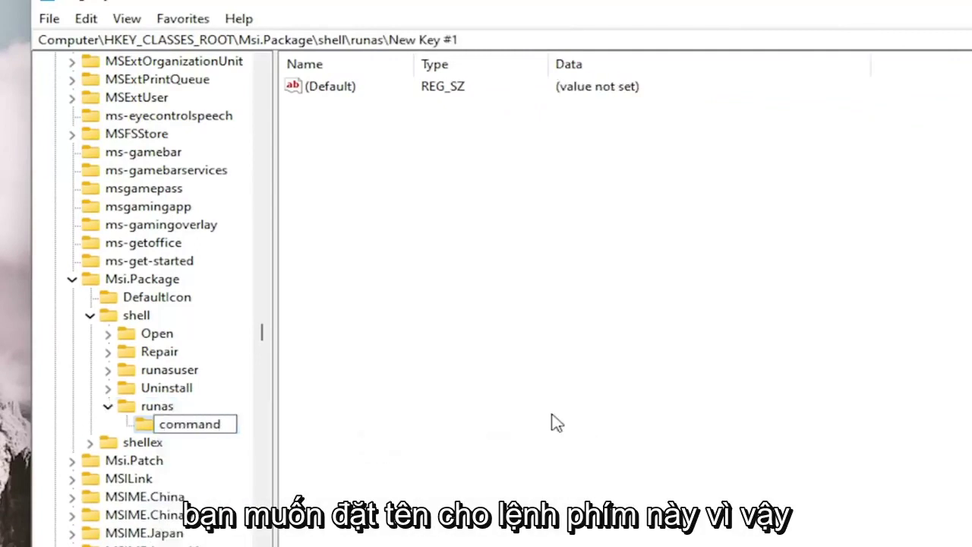
key(Return)
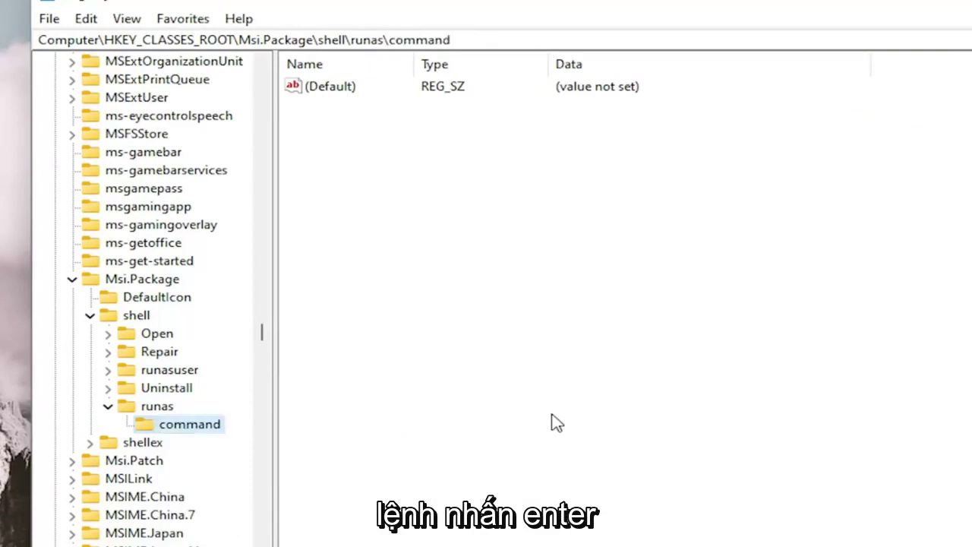
click(712, 364)
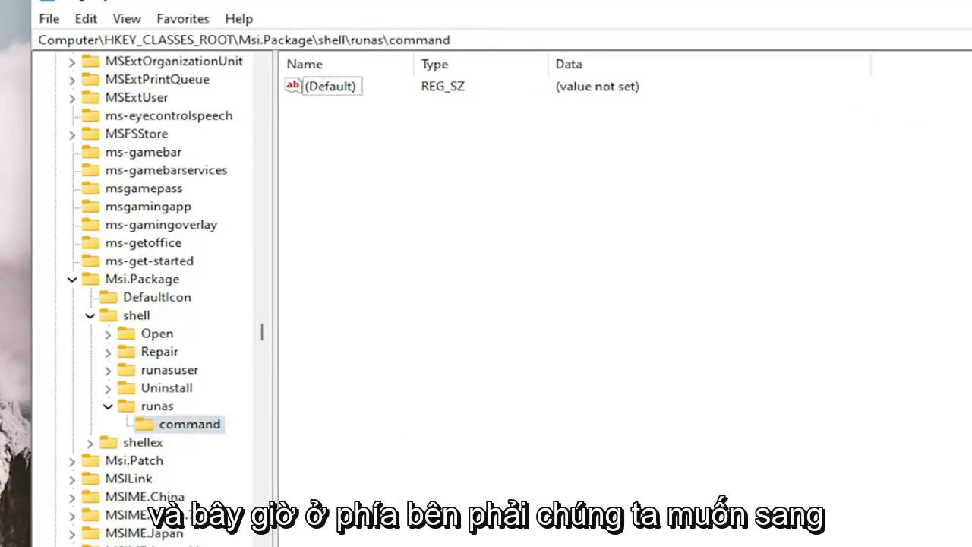
- Paste msiexec /i "%1" as the command key's (Default) value data
right_click(332, 90)
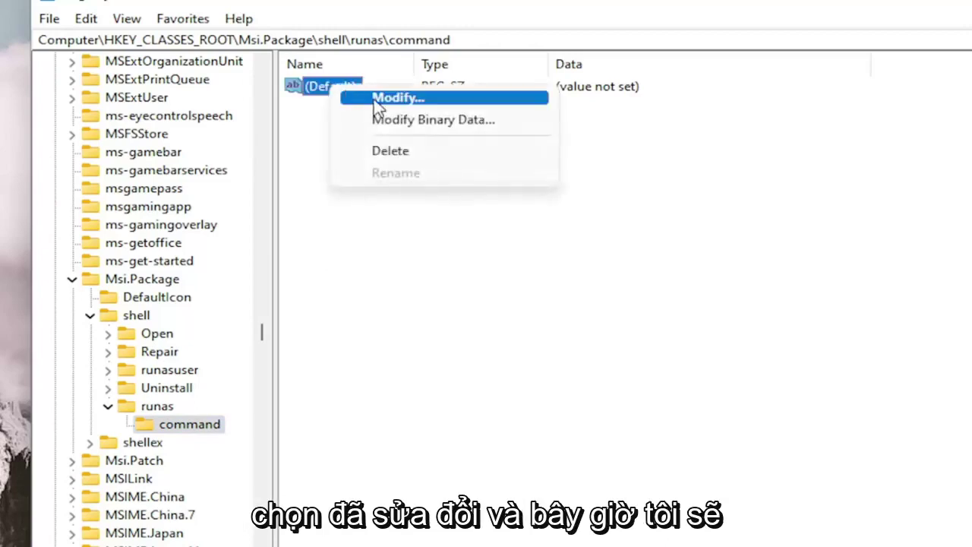
click(373, 97)
right_click(152, 188)
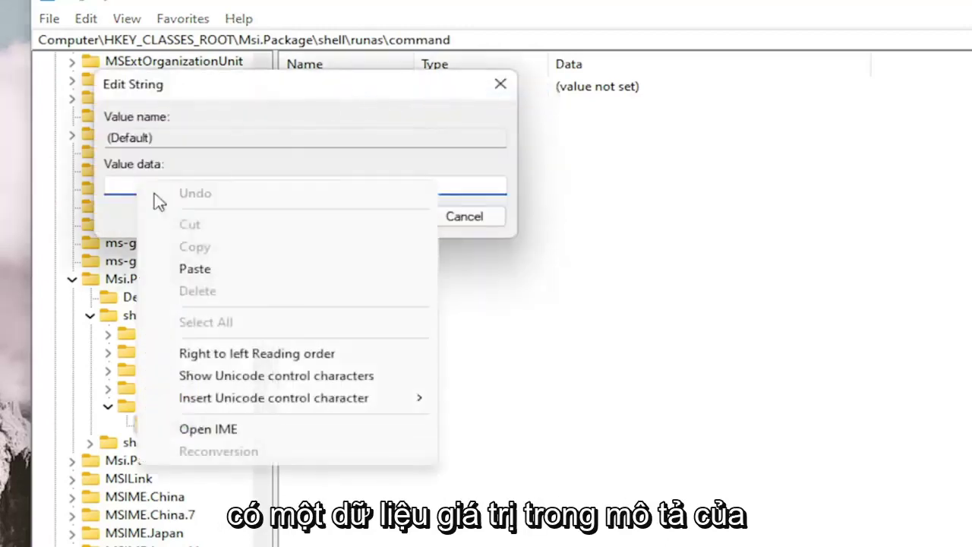
click(193, 272)
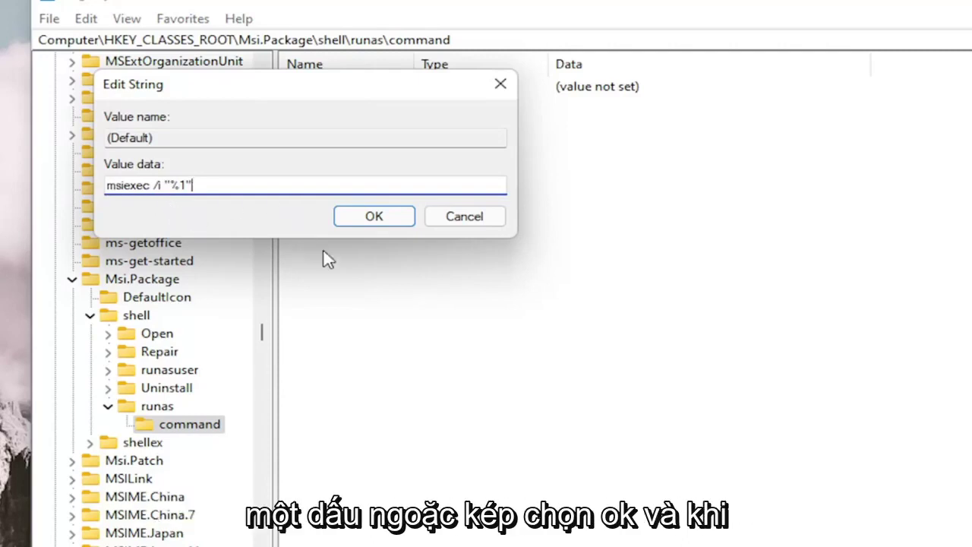
click(389, 218)
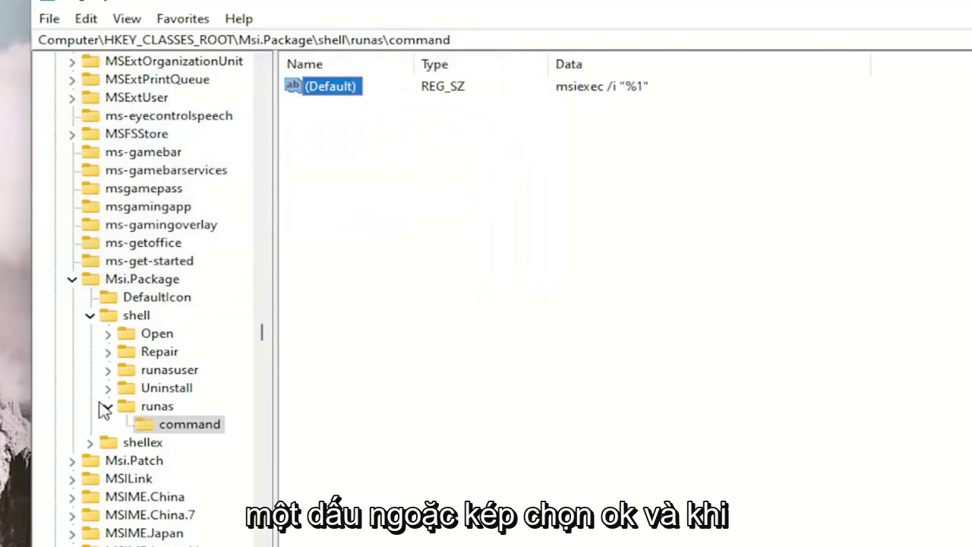
- Collapse the runas, shell and Msi.Package branches back to the top-level keys
click(107, 407)
click(91, 315)
click(73, 279)
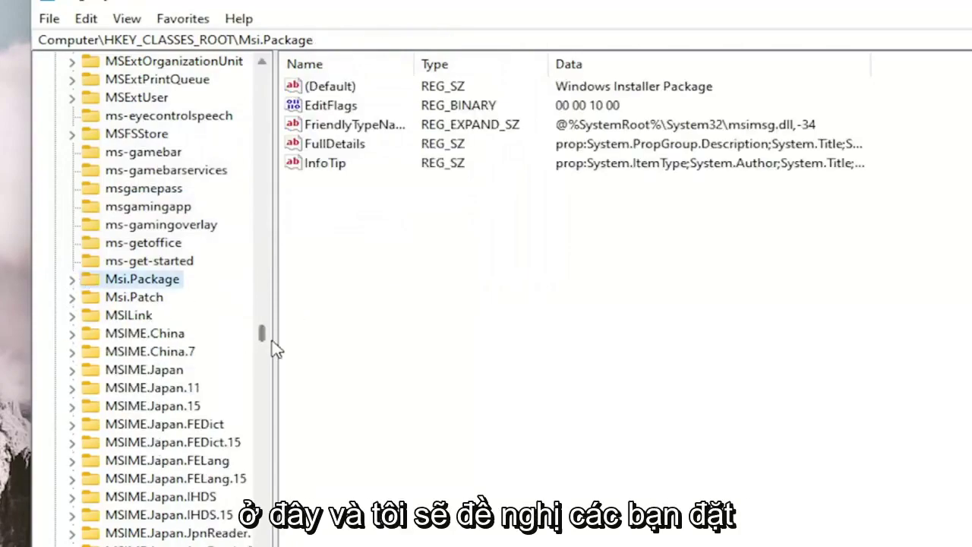
drag(263, 341, 260, 76)
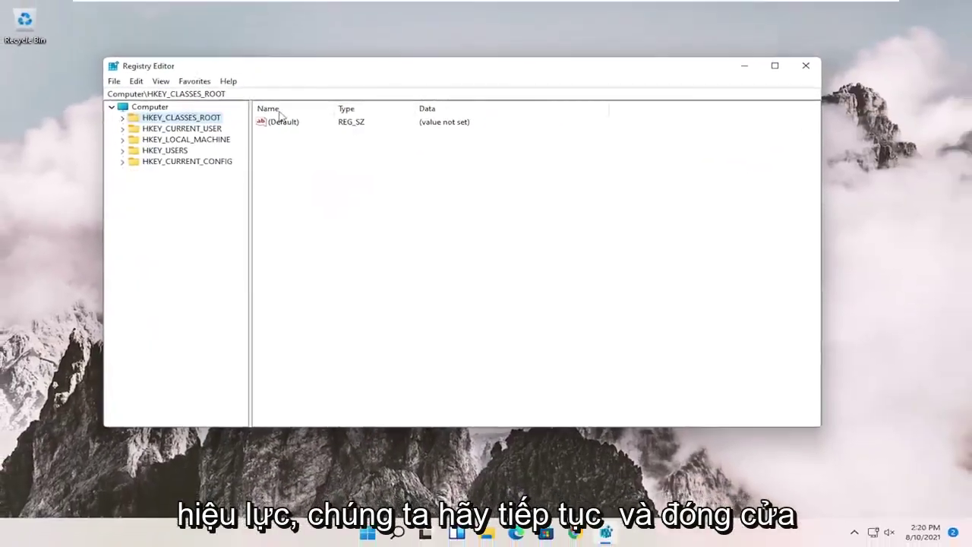
- Close Registry Editor and bring up the Win+X Shut down or sign out options
click(806, 65)
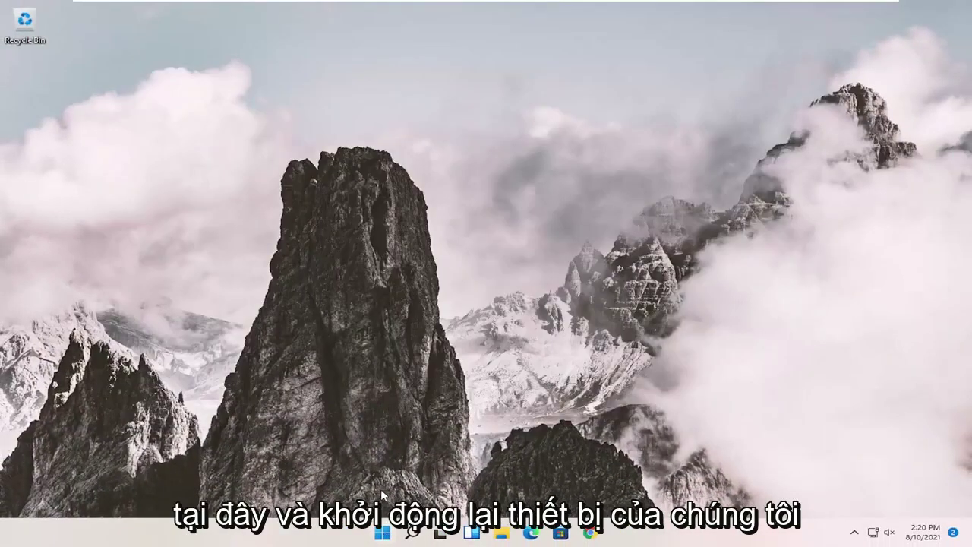
key(super+x)
click(486, 503)
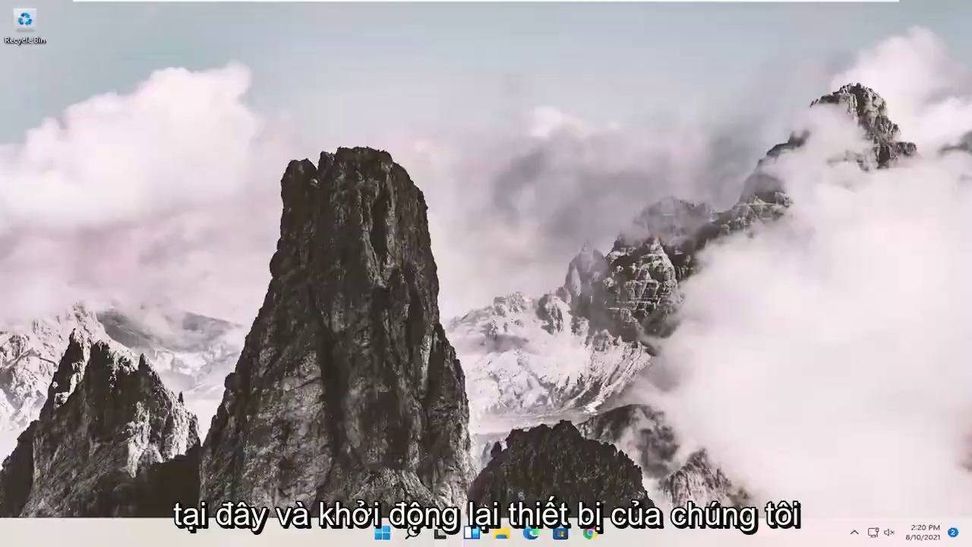